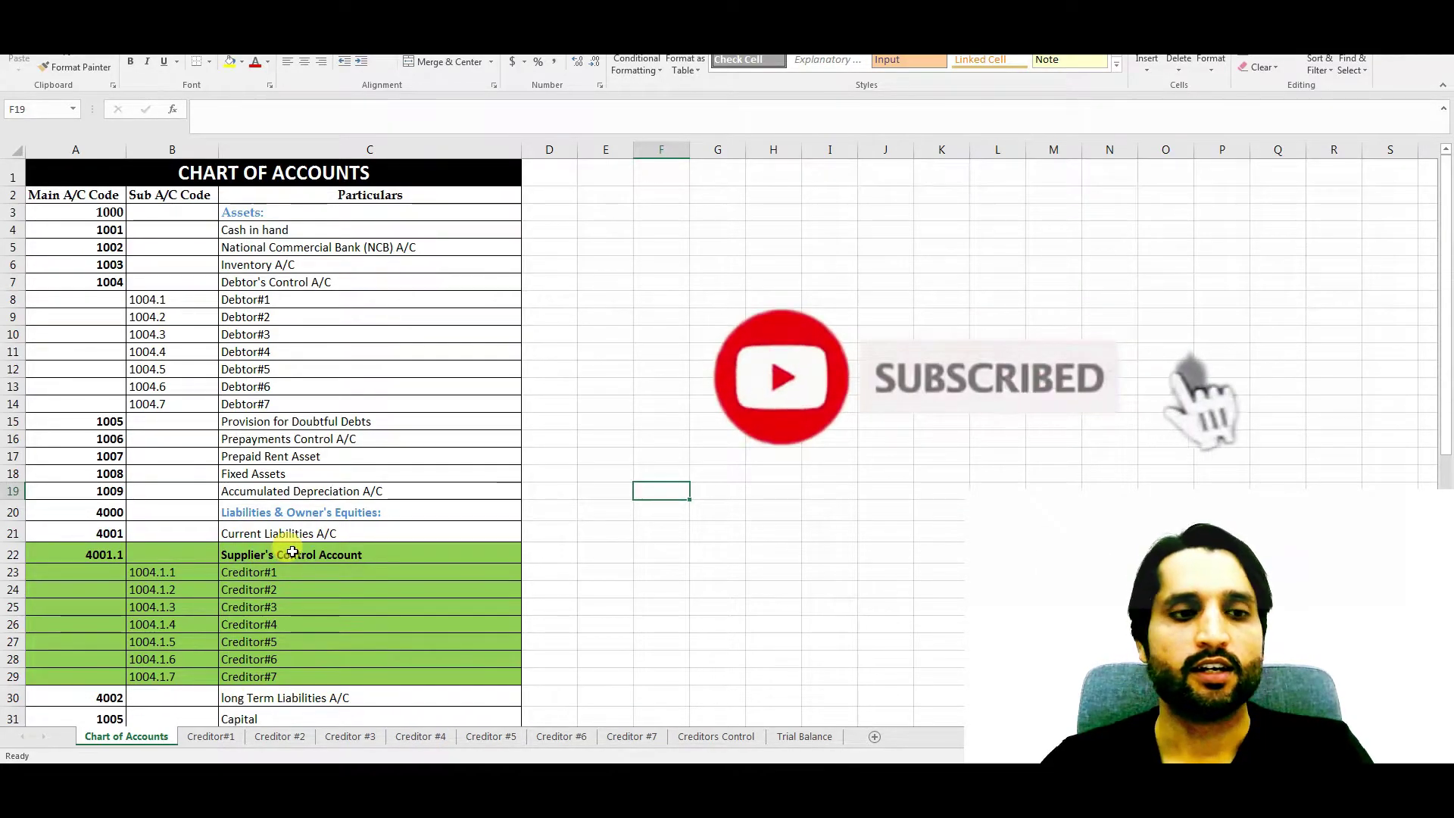
Highlight the asset accounts, debtor sub-accounts and Current Liabilities rows in the chart of accounts
click(98, 212)
drag(98, 211, 383, 399)
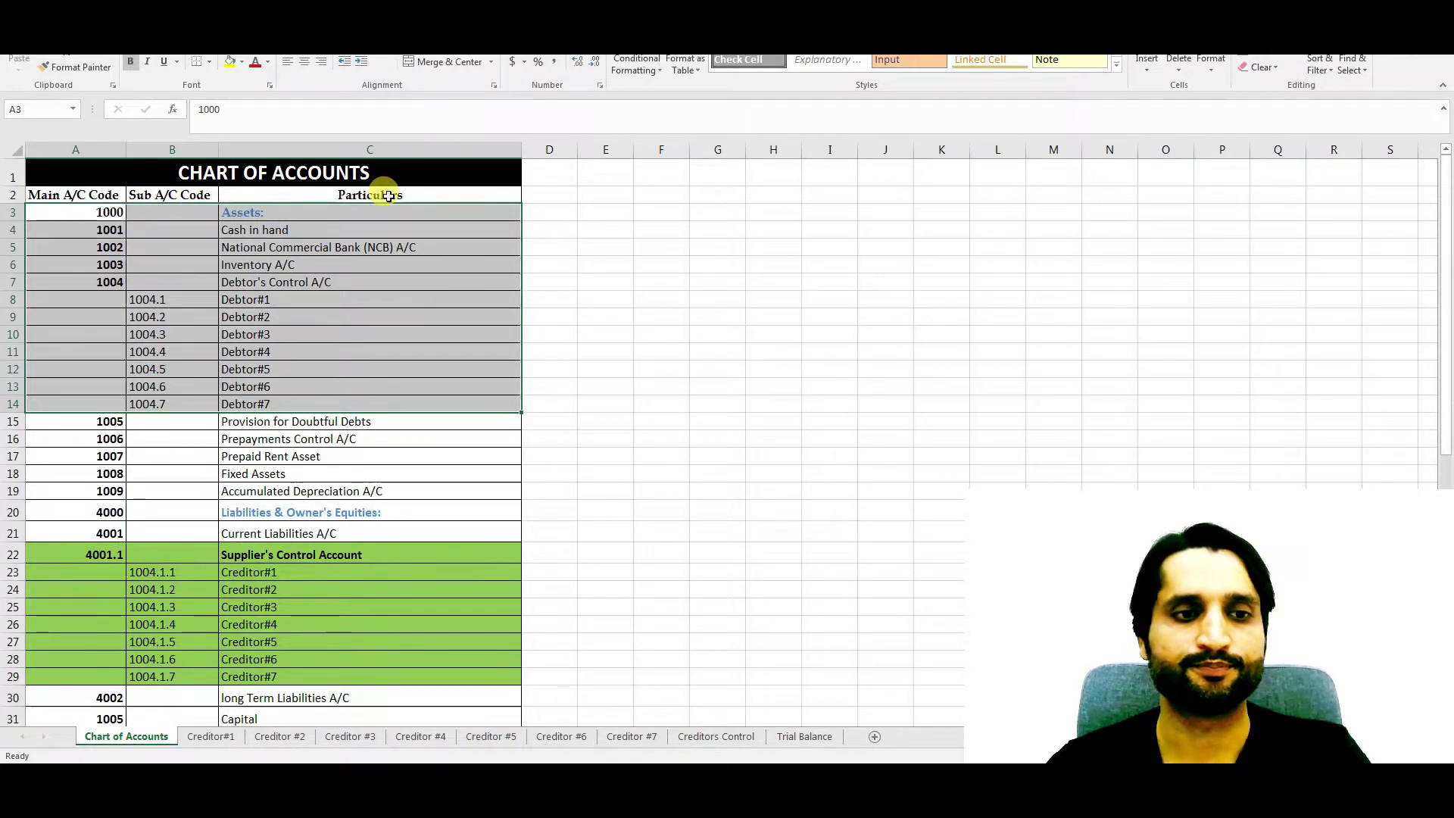
drag(72, 512, 475, 538)
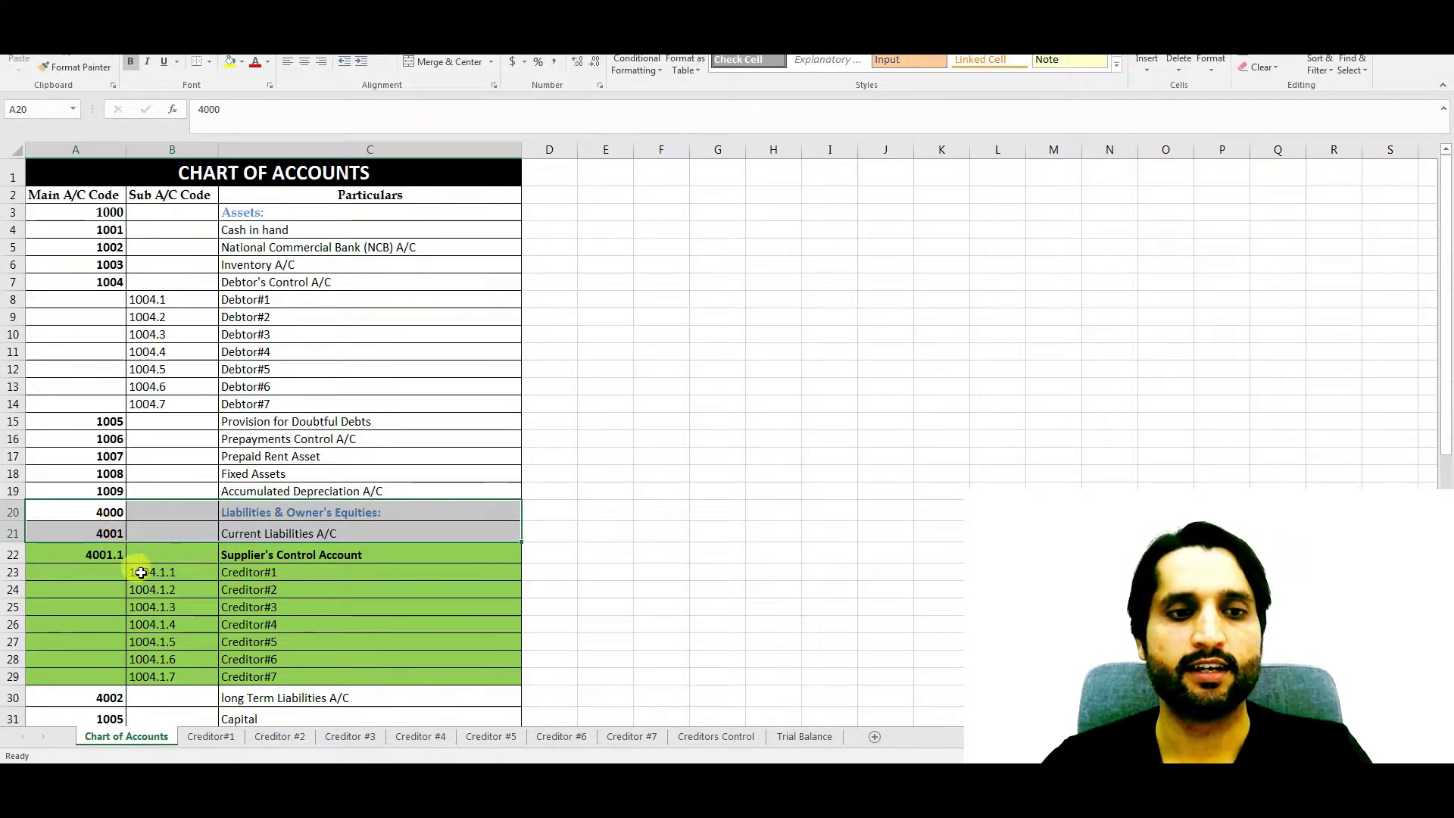
scroll(145, 573, down, 2)
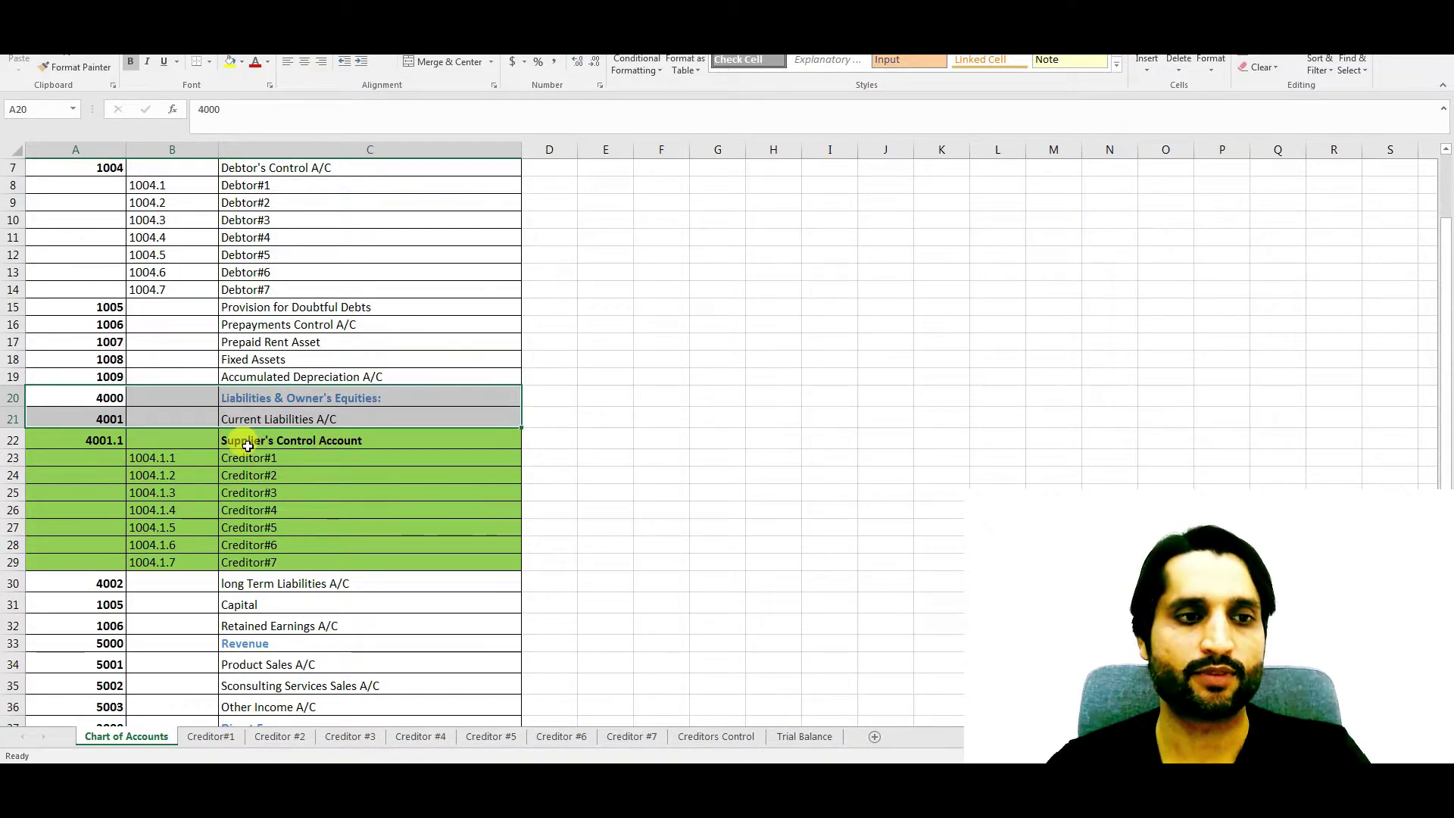
scroll(81, 461, up, 2)
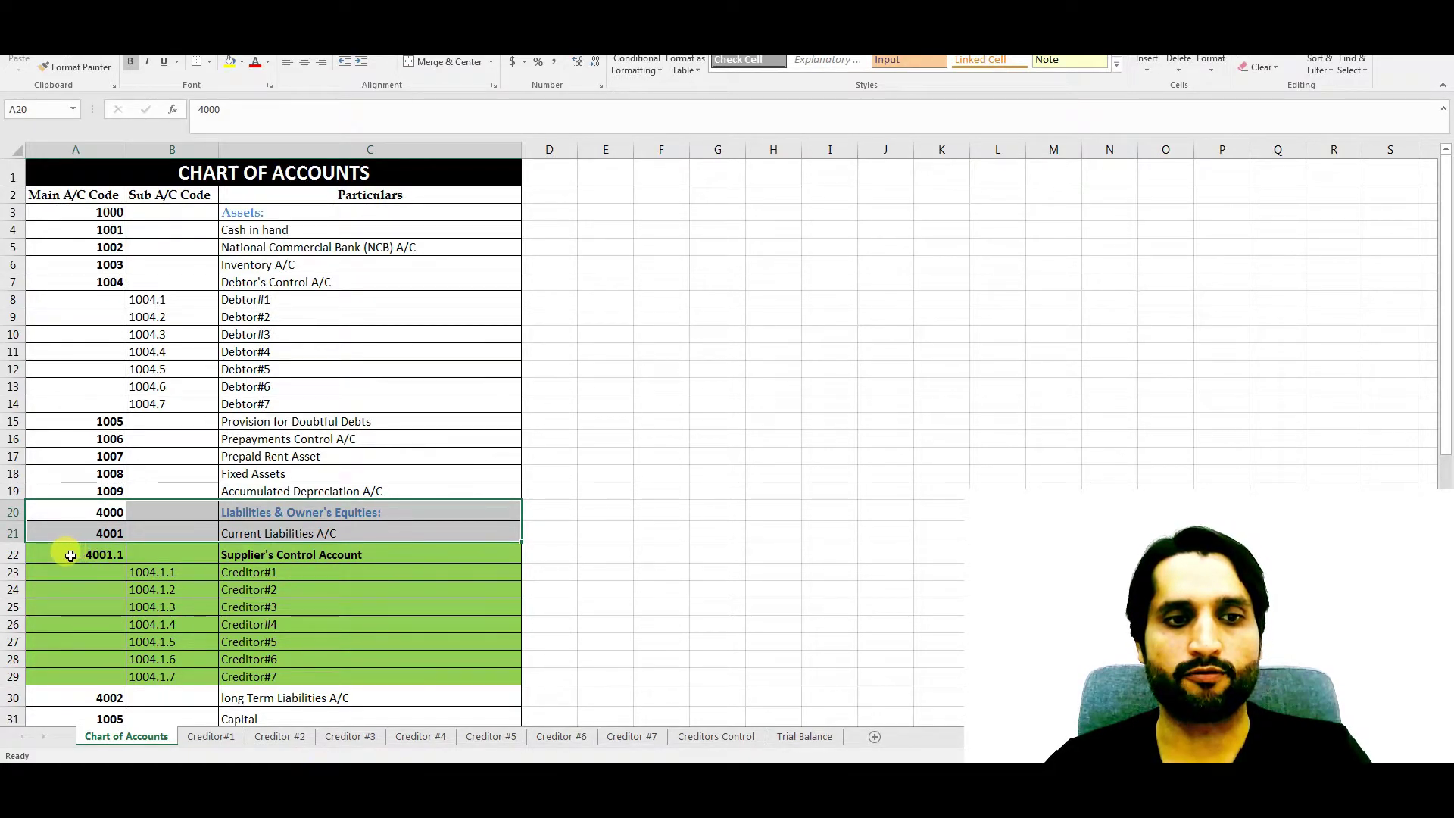
Select the Supplier's Control Account code 4001.1
click(61, 555)
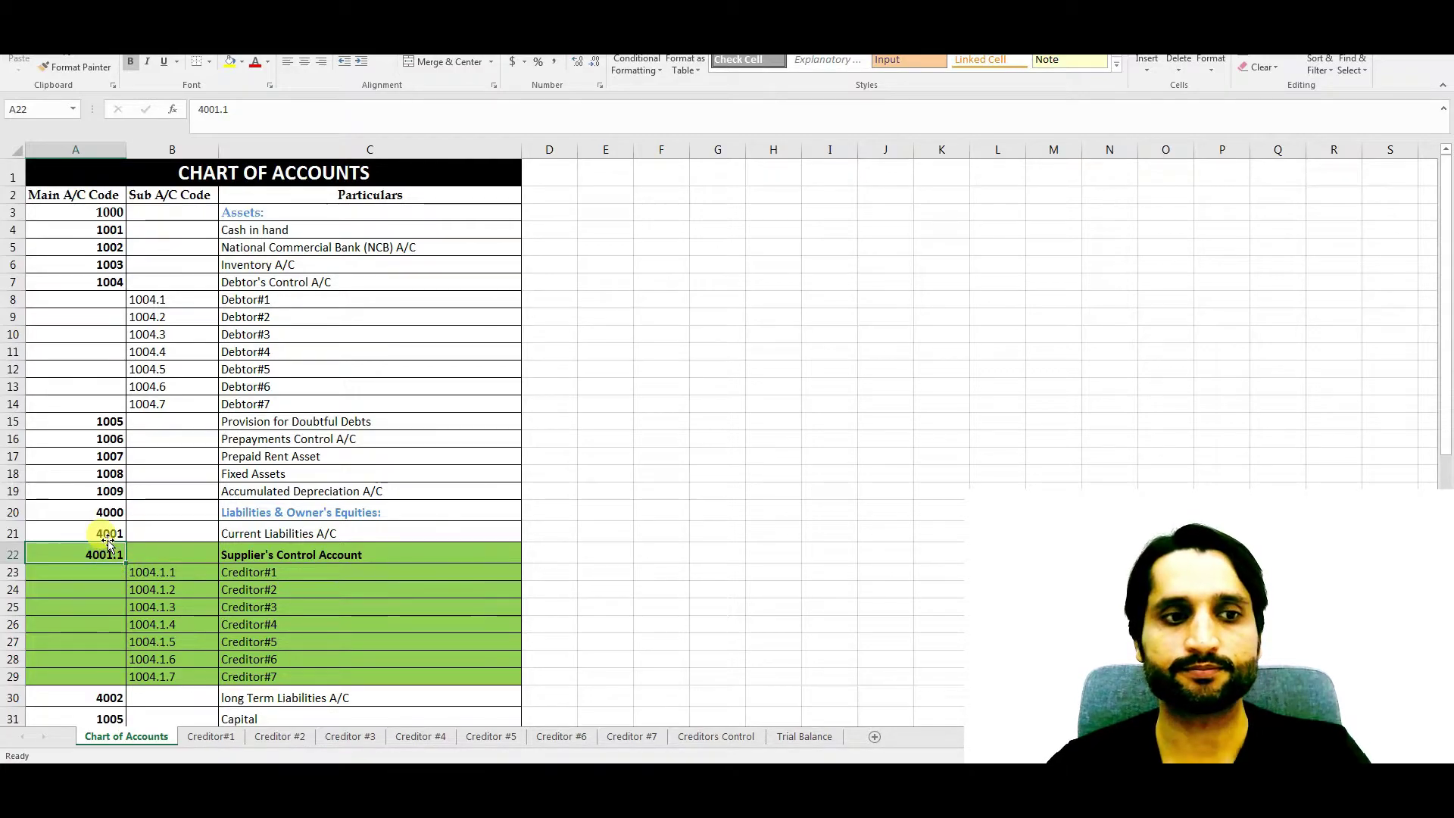
scroll(235, 598, down, 1)
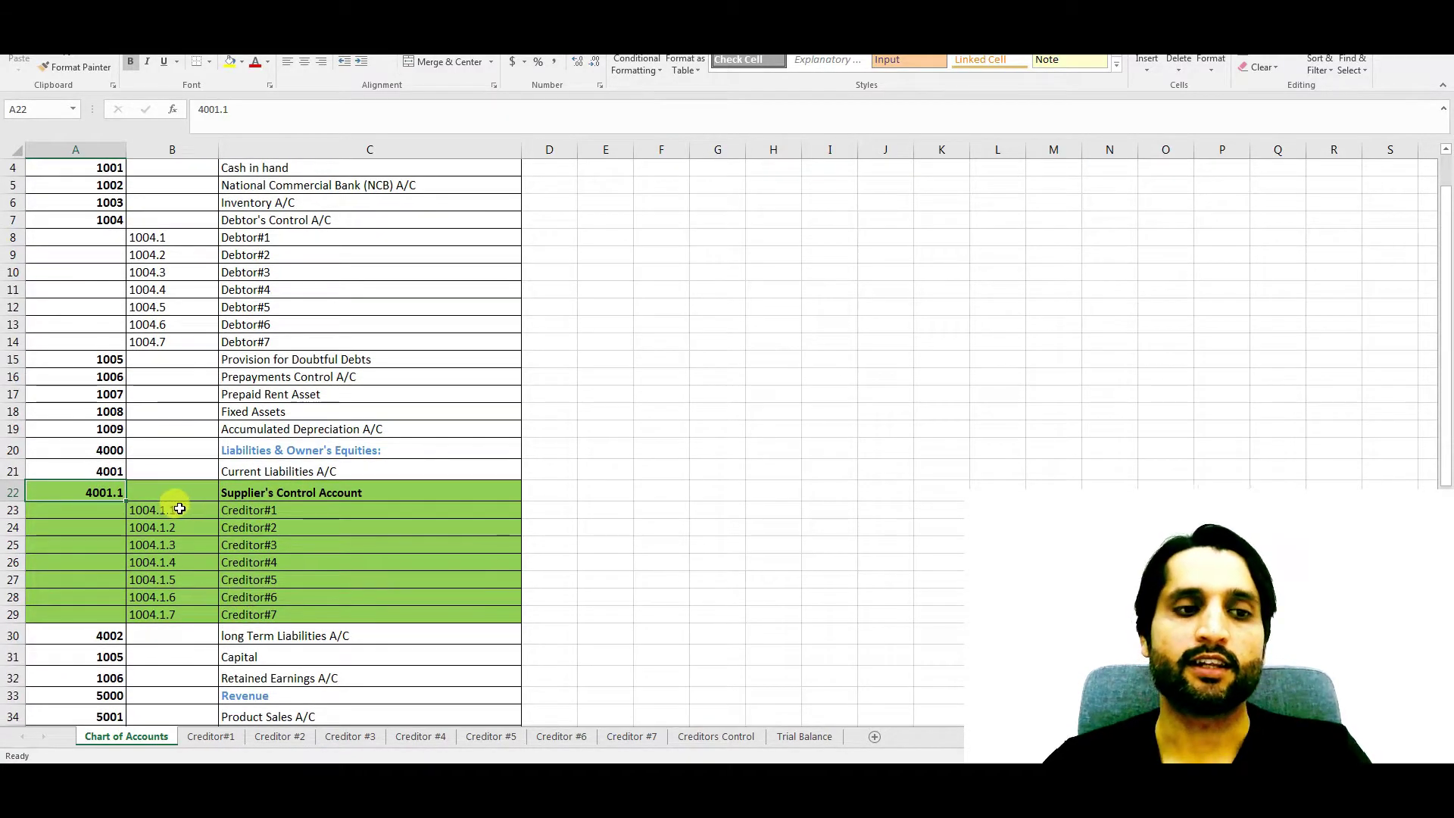
scroll(151, 558, up, 1)
scroll(193, 564, down, 1)
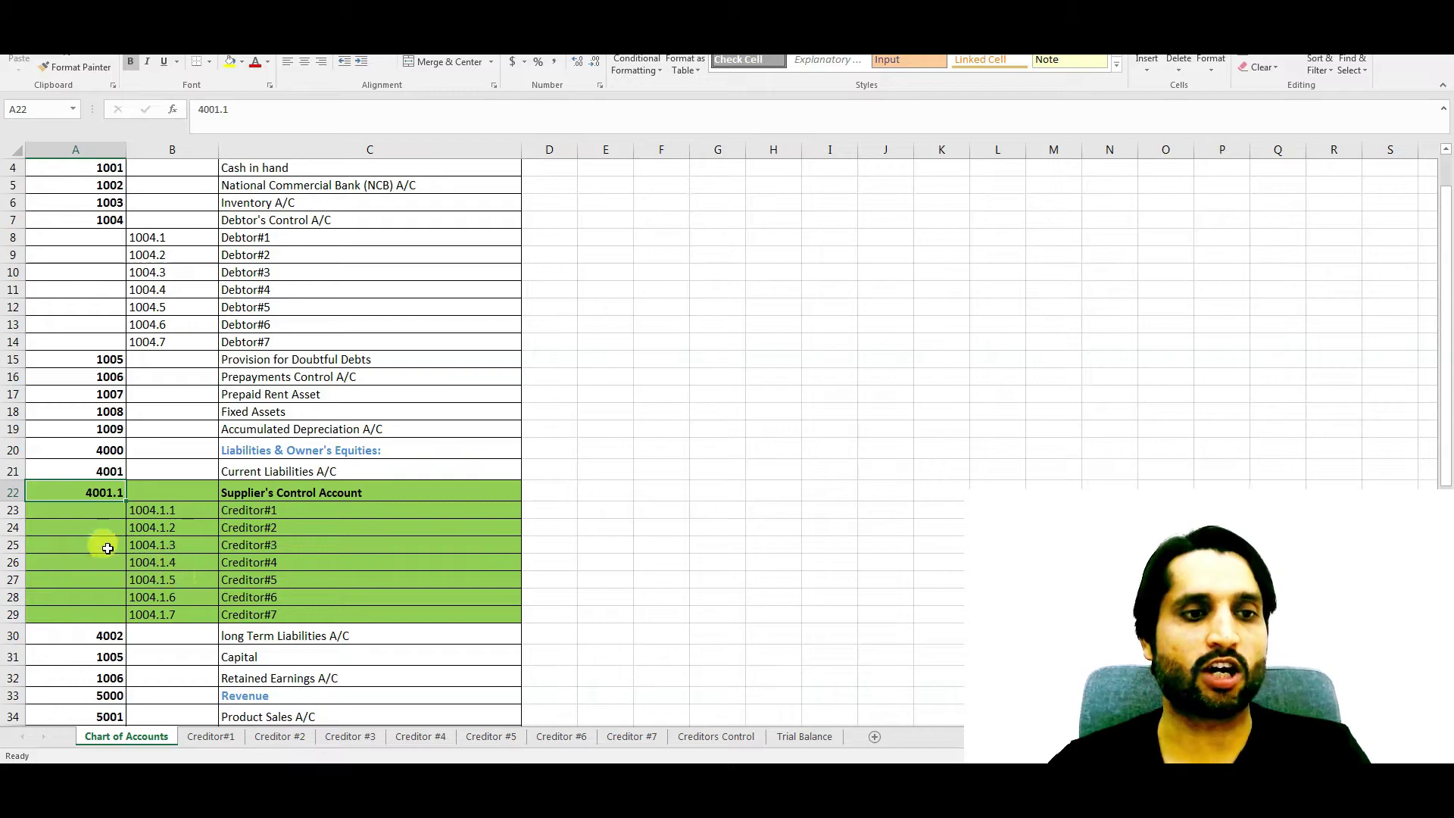
Highlight the Supplier's Control Account row and its creditor sub-account codes and names
drag(67, 492, 416, 616)
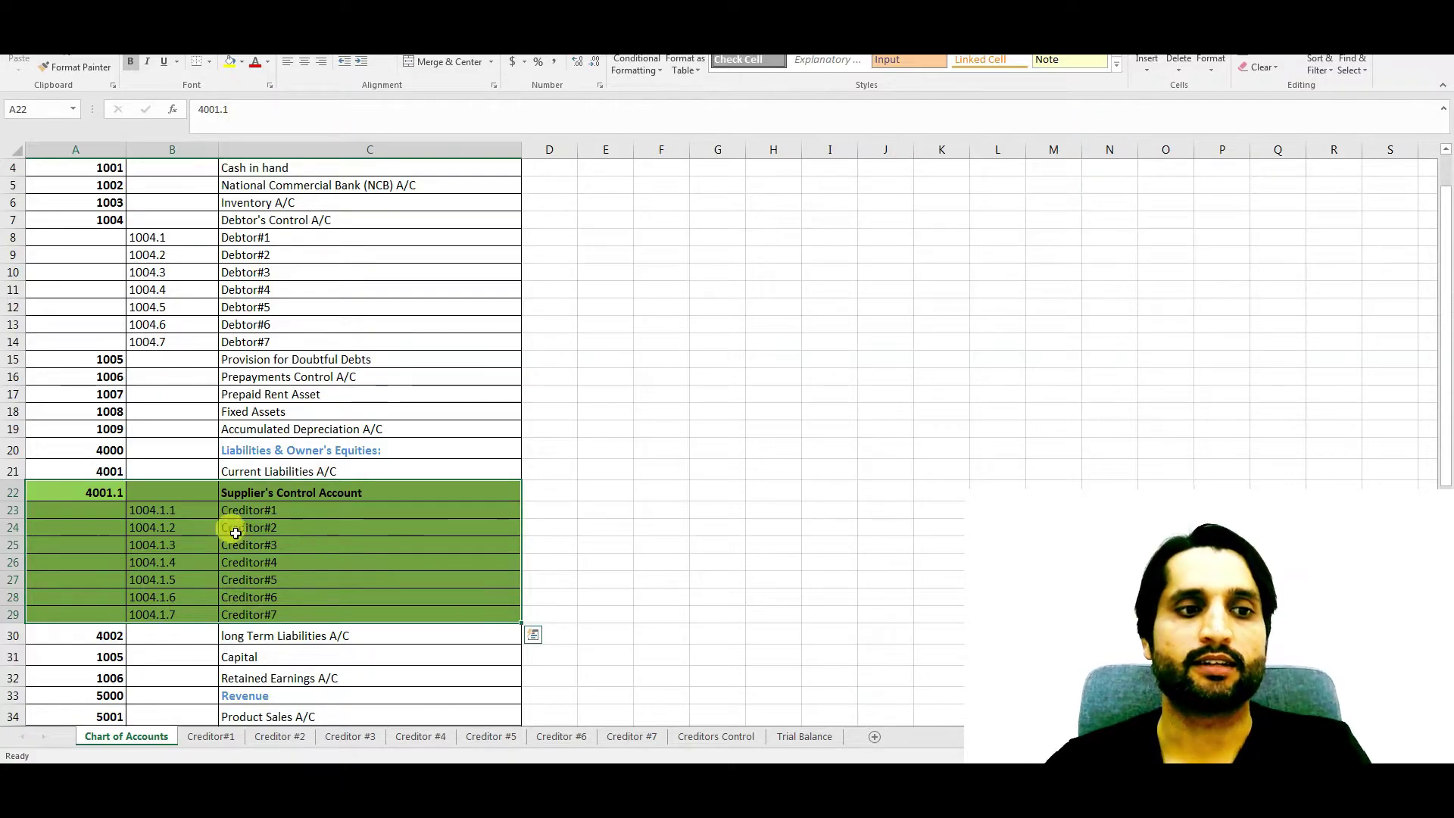
drag(94, 492, 388, 613)
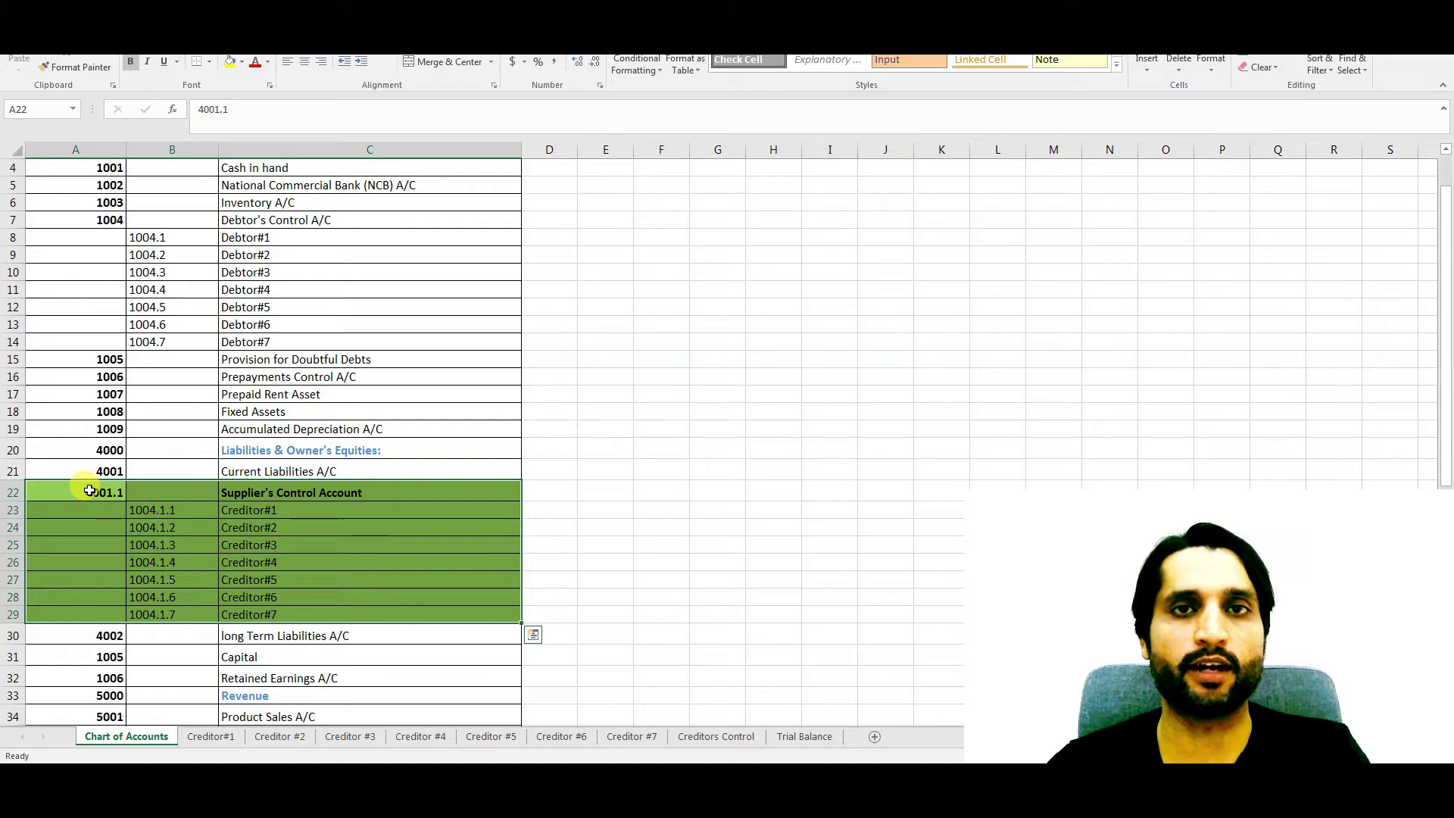
drag(89, 491, 390, 616)
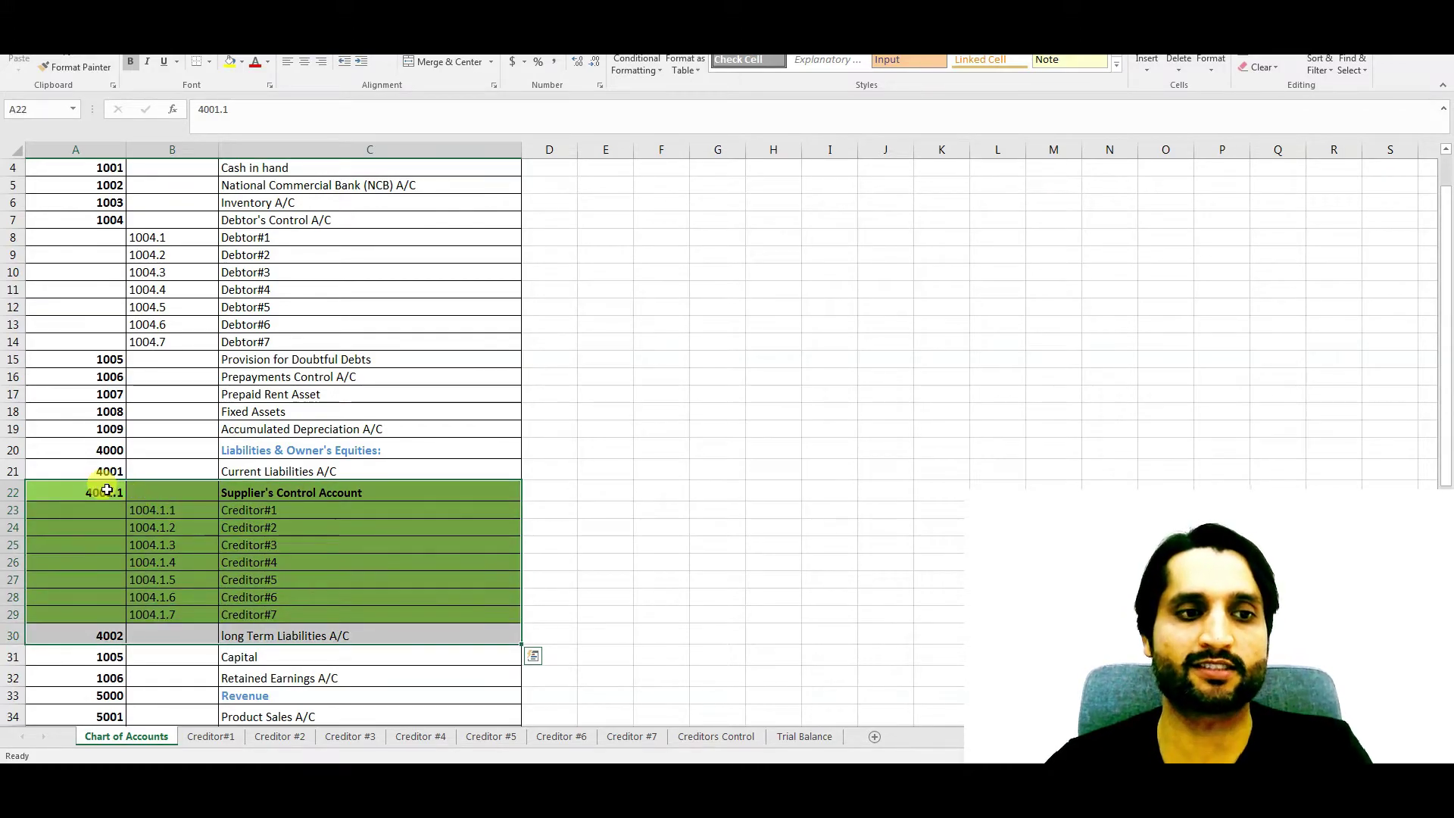
drag(97, 488, 244, 490)
drag(152, 510, 254, 611)
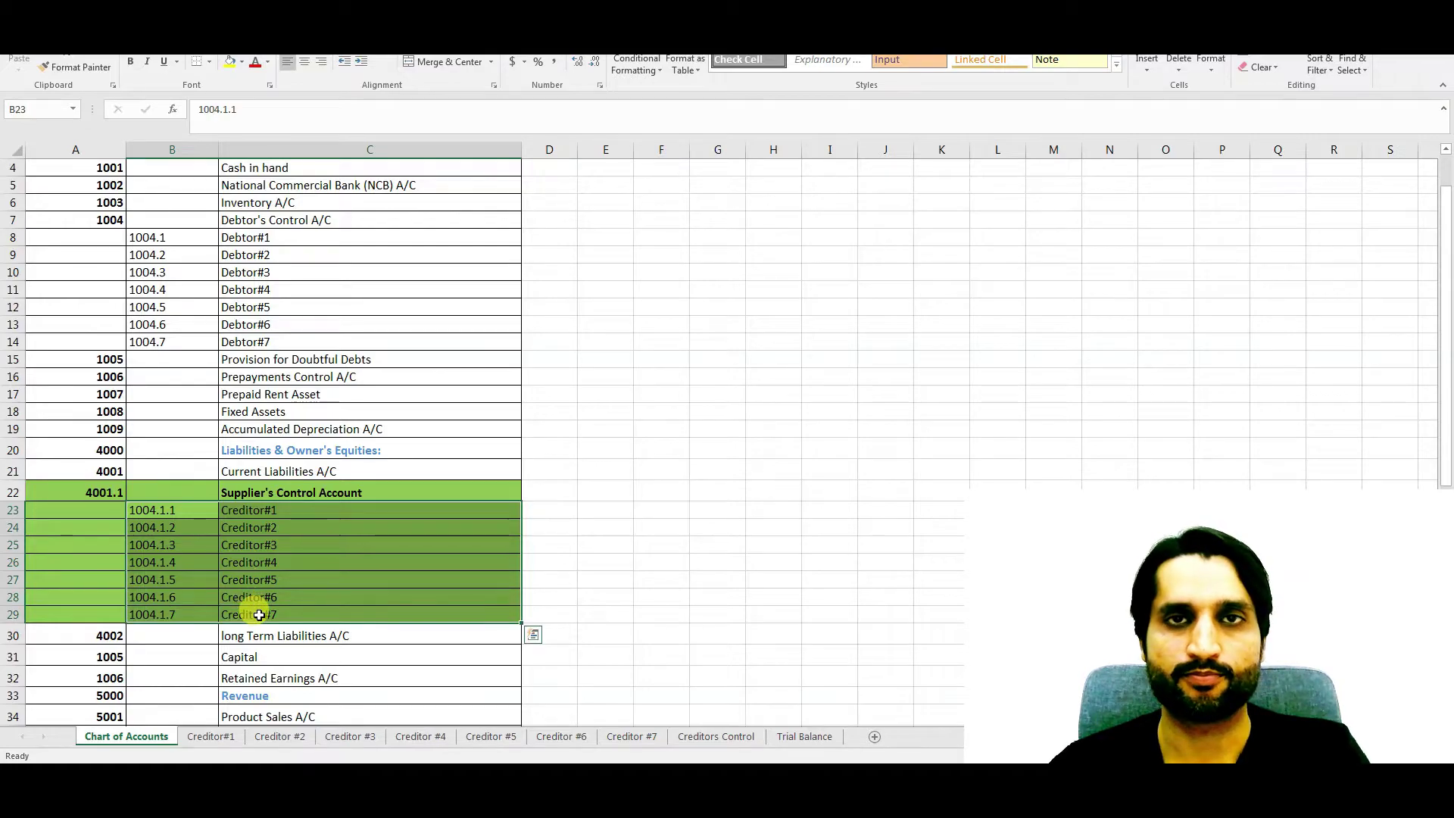
drag(102, 490, 322, 505)
drag(149, 510, 273, 604)
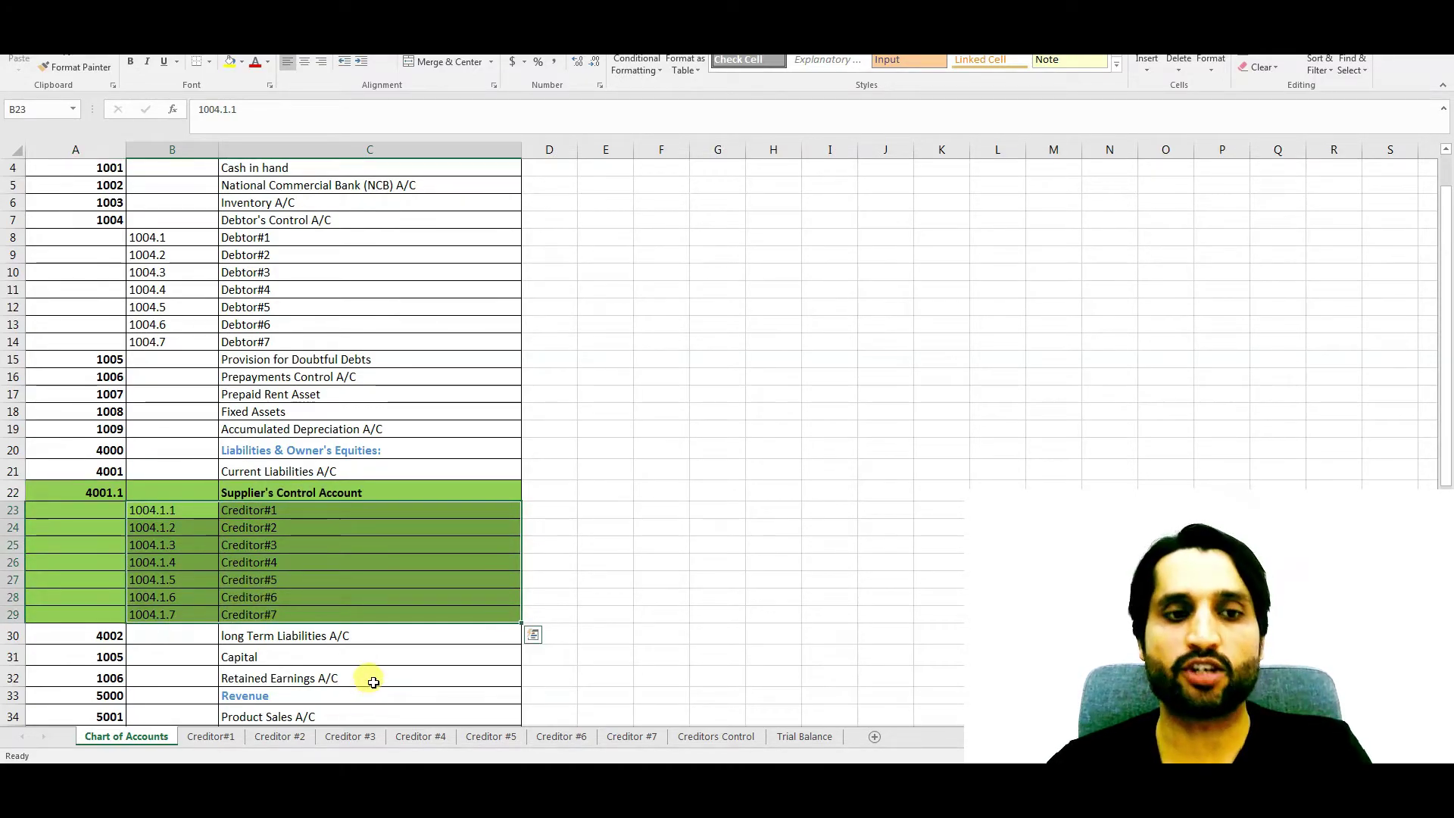
Review the Creditor #1, #2 and #3 ledgers, then bring up the Creditors Control sheet
click(219, 737)
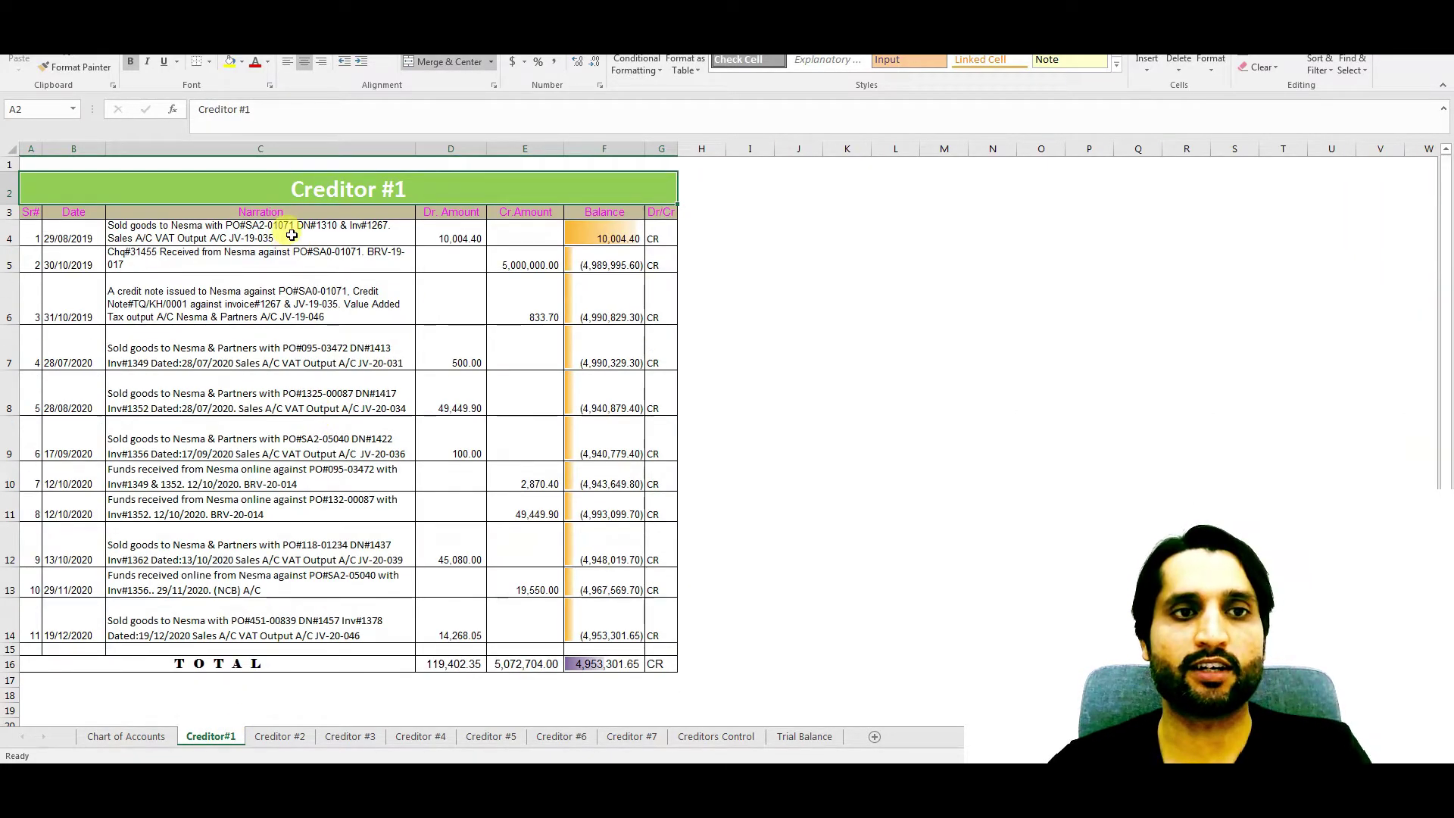
click(333, 348)
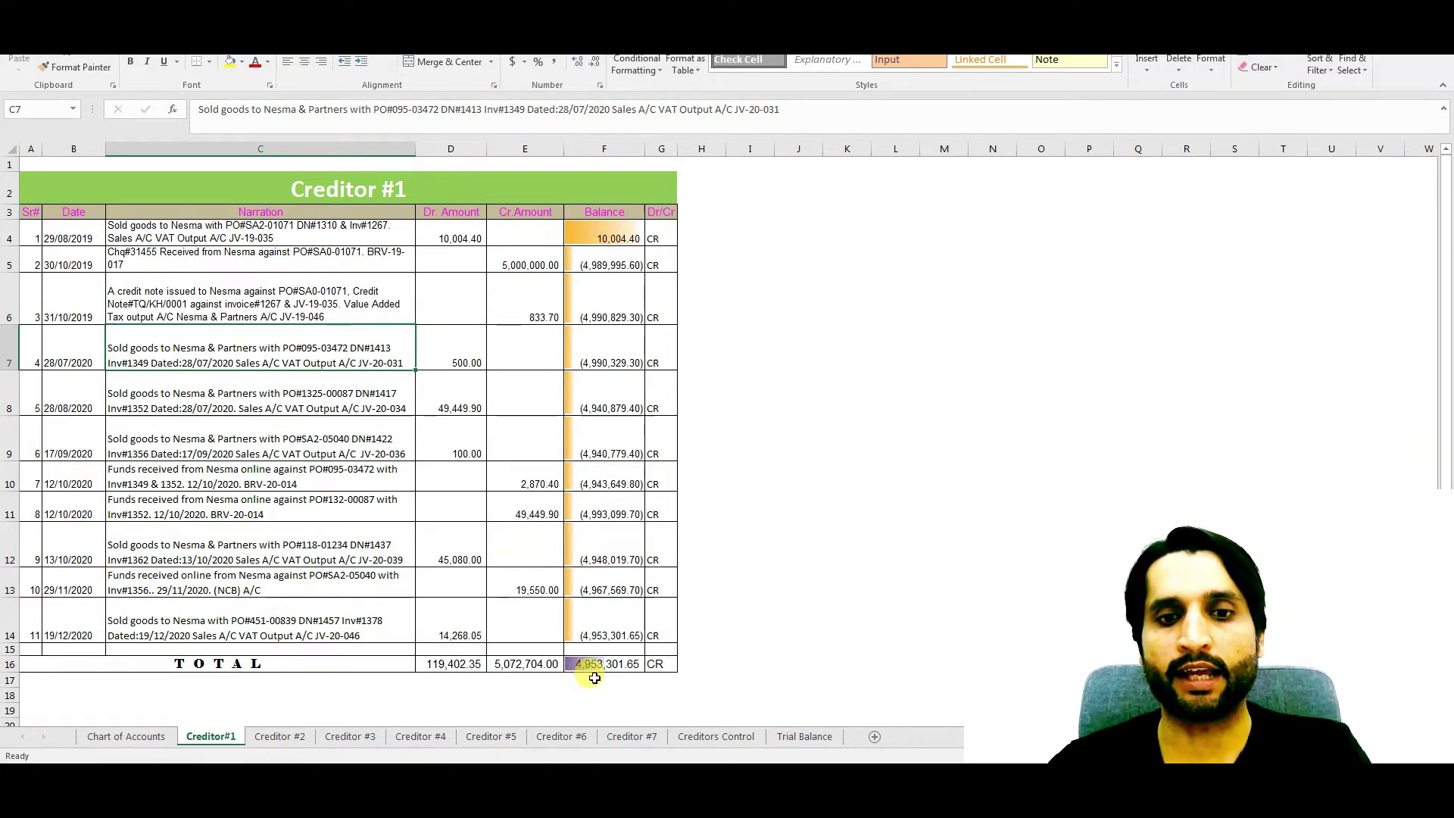
click(291, 738)
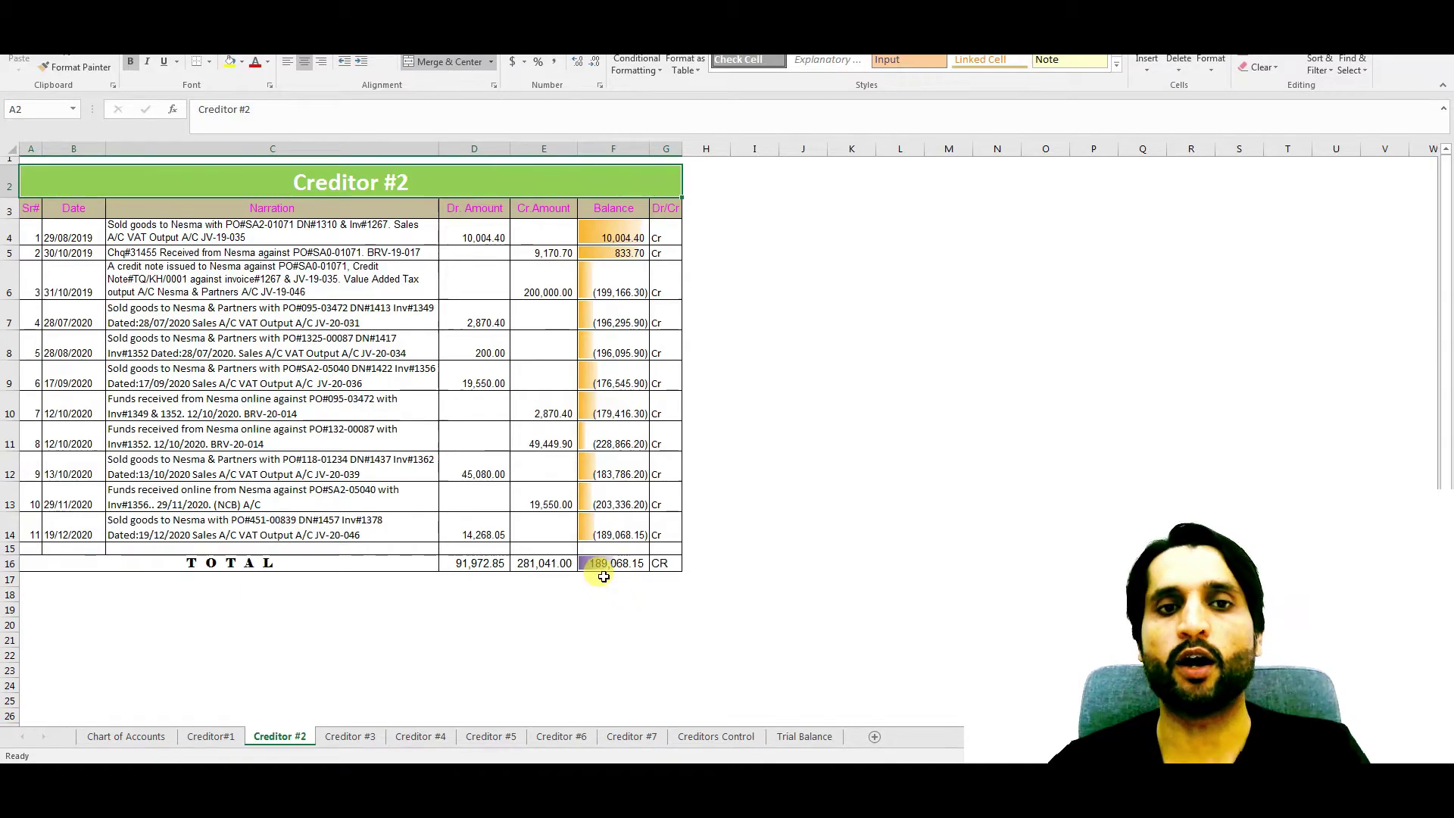
click(349, 736)
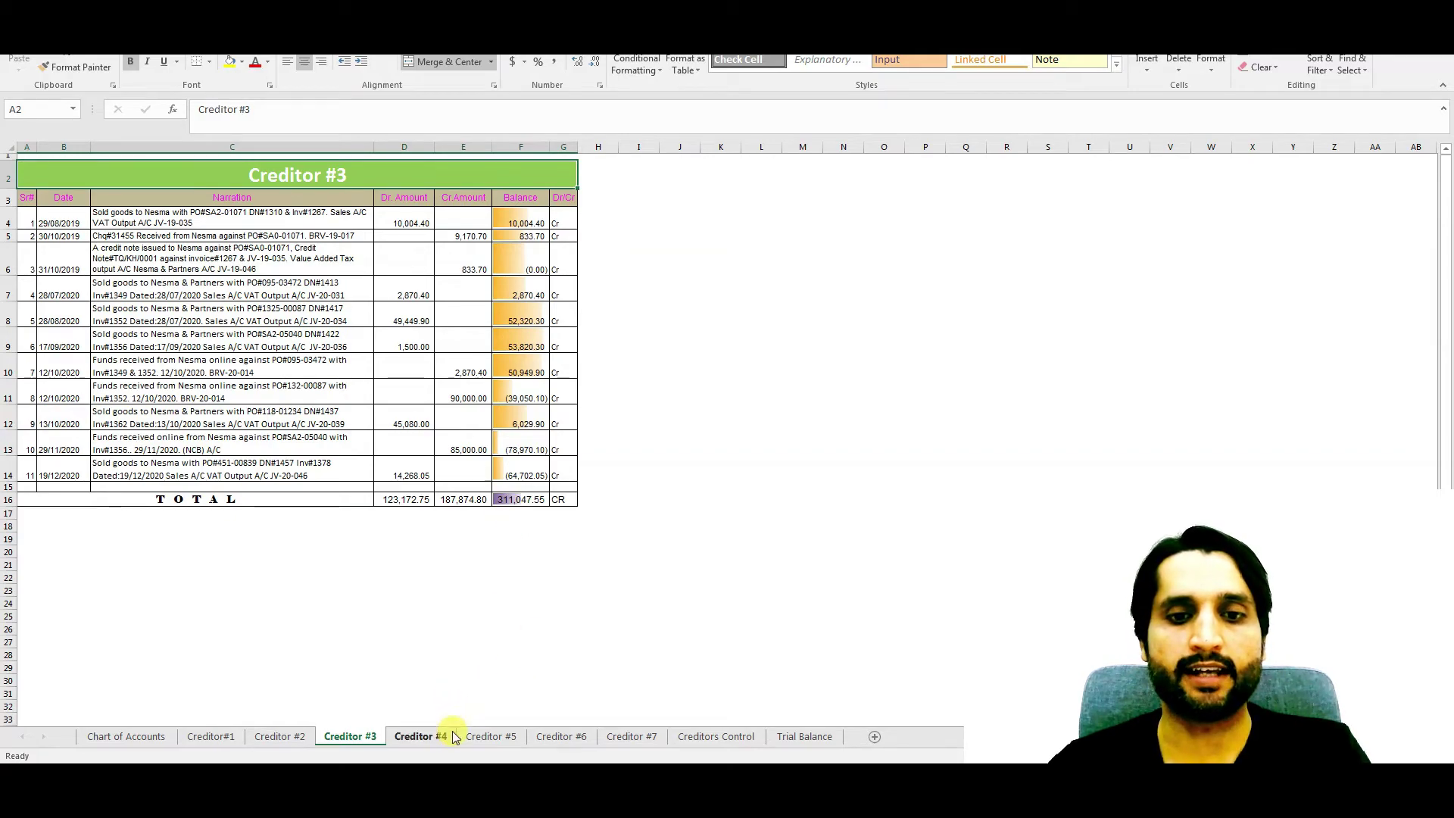
click(695, 739)
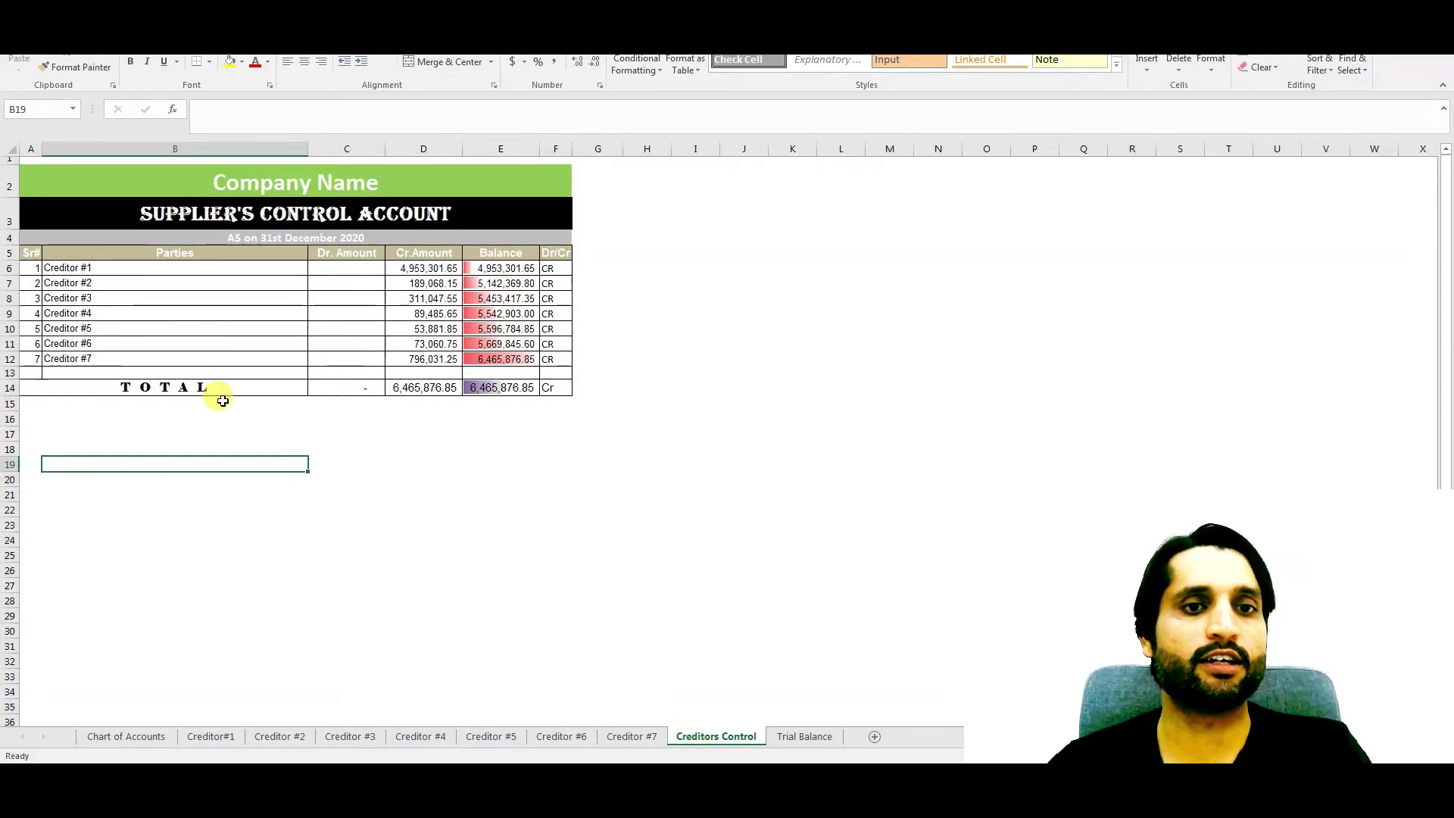
scroll(223, 401, up, 2)
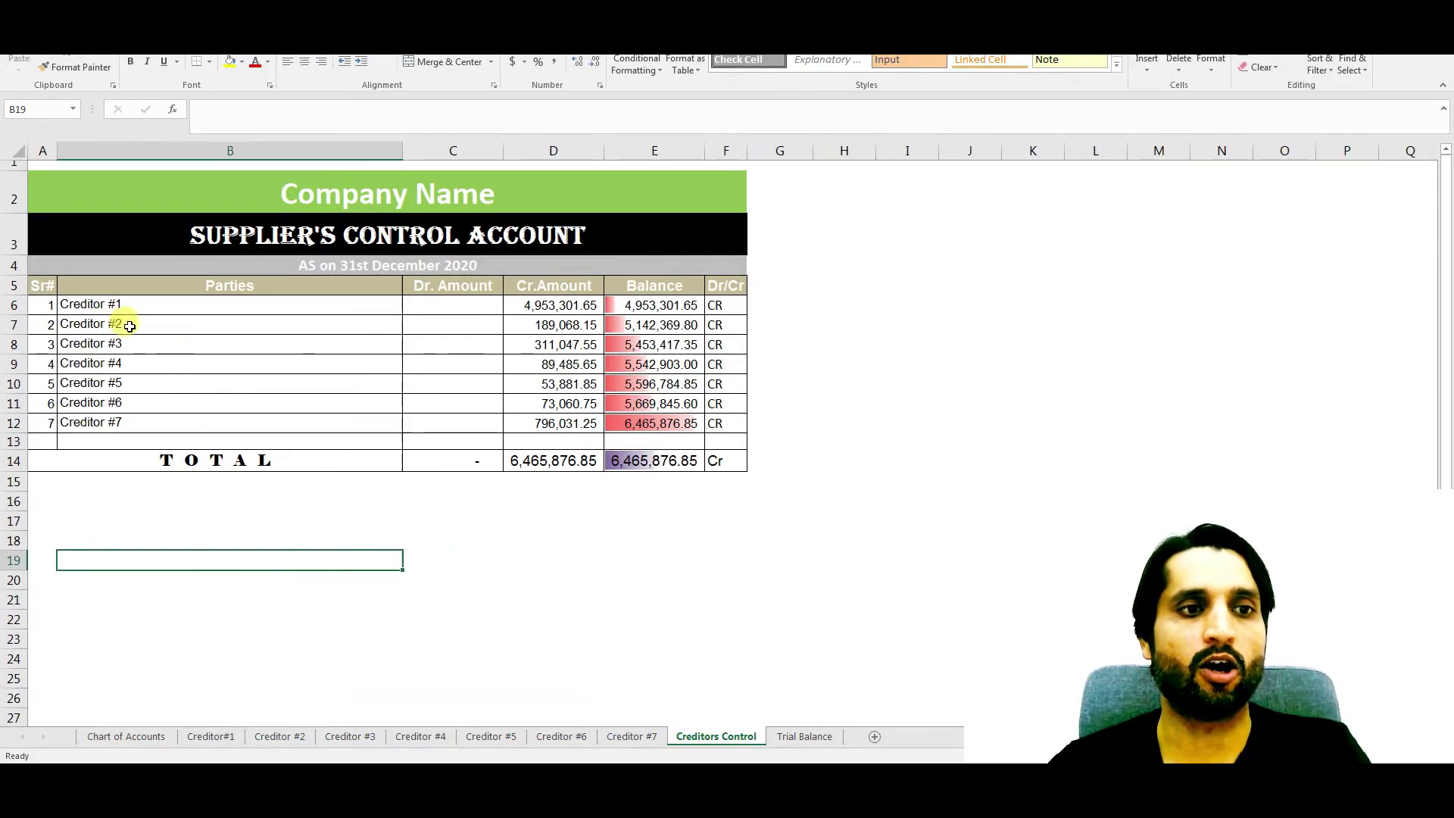
drag(154, 306, 302, 433)
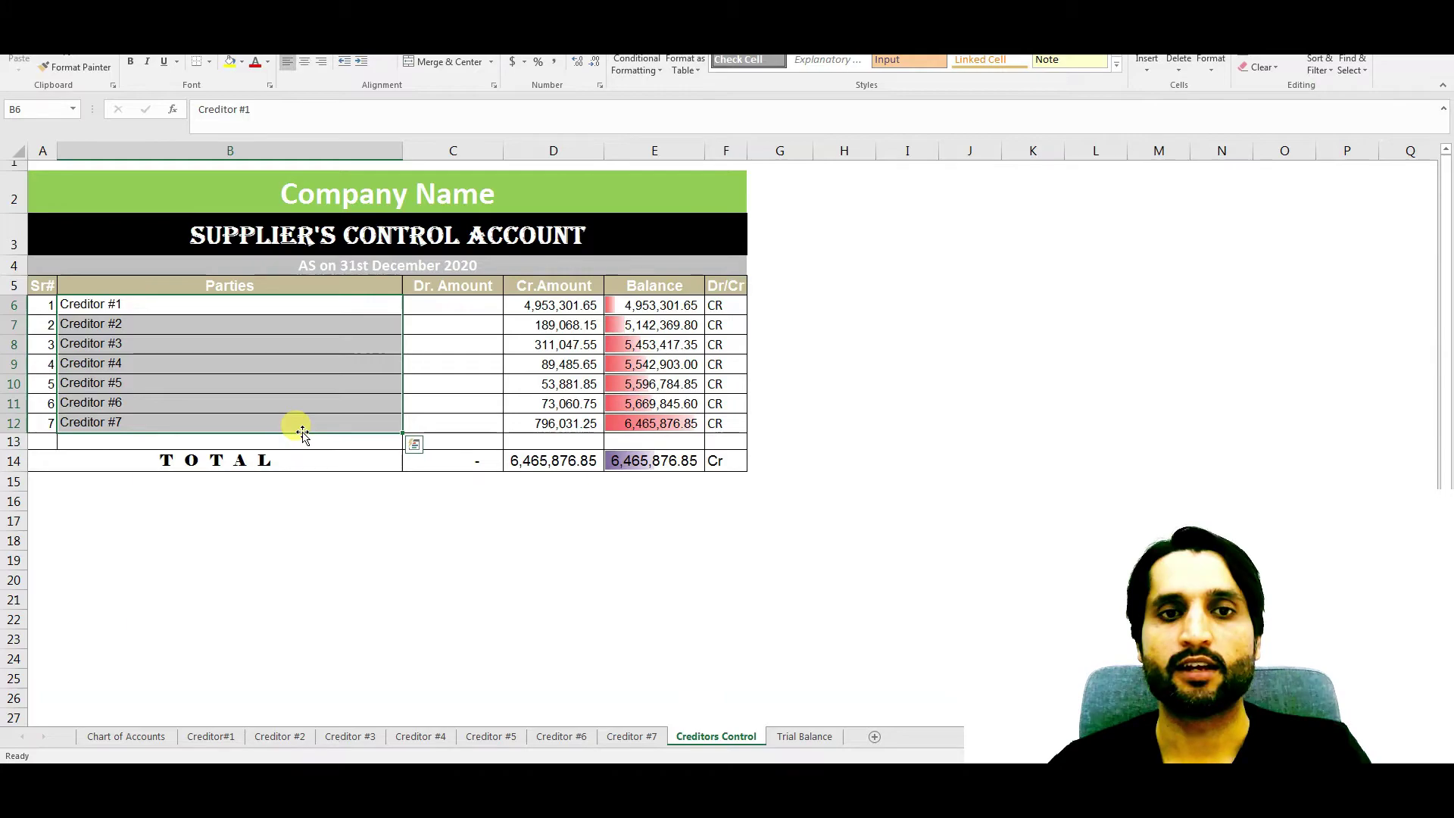
click(195, 336)
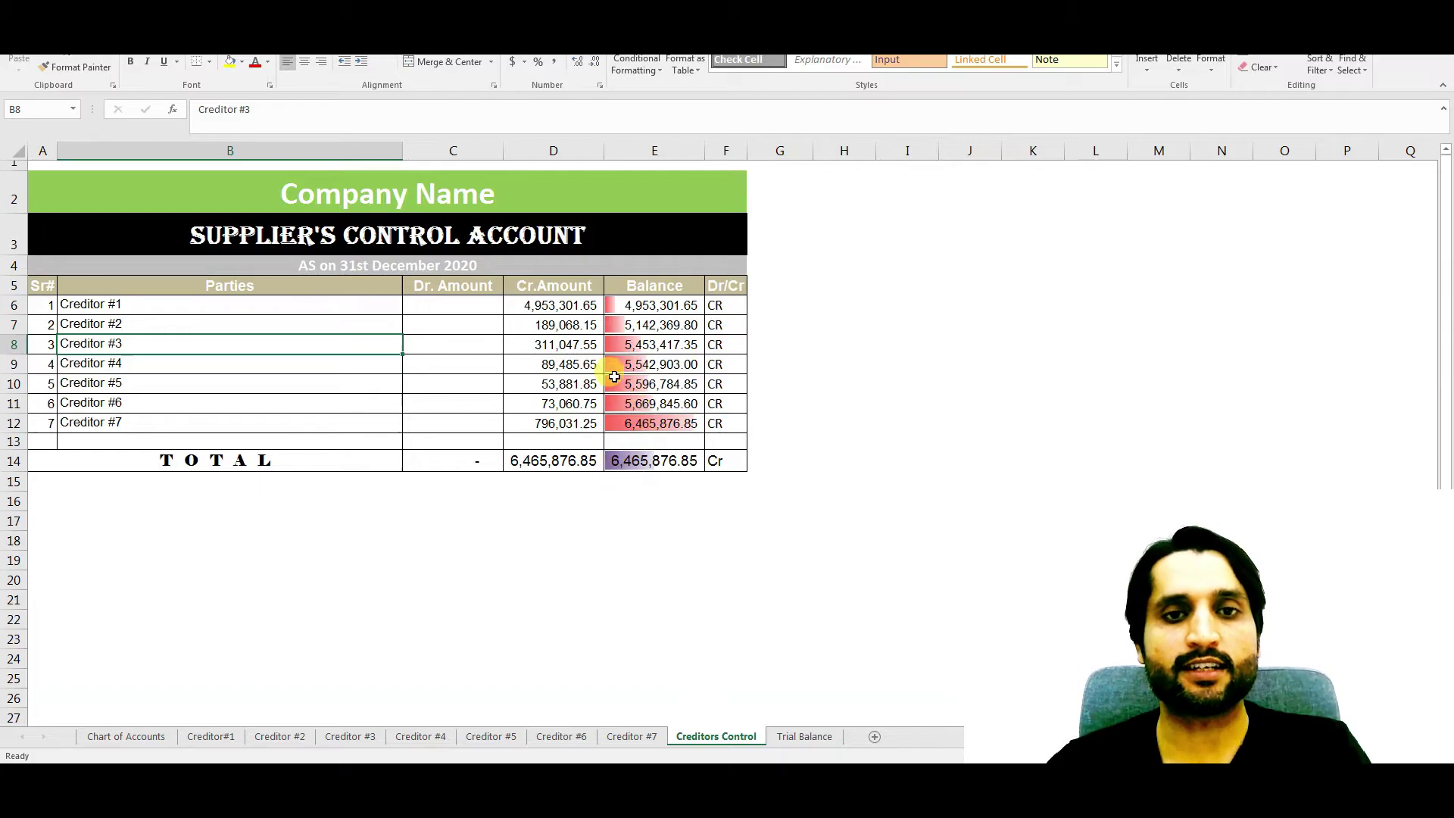
drag(547, 310, 542, 418)
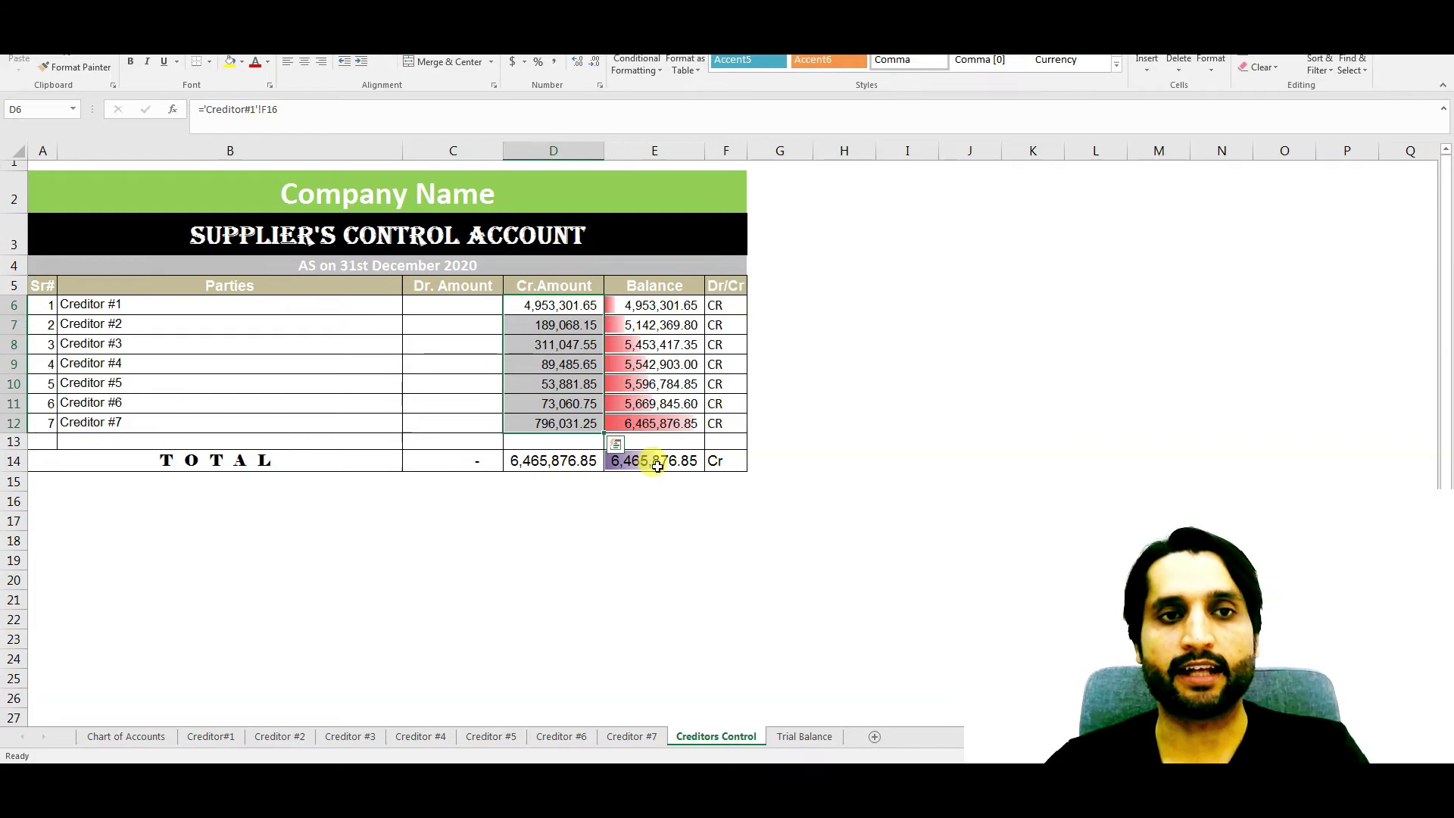
click(803, 736)
Highlight the Trial Balance's Supplier's Control Account row (6,465,876.85 credit), then go back to Creditors Control
scroll(222, 557, down, 1)
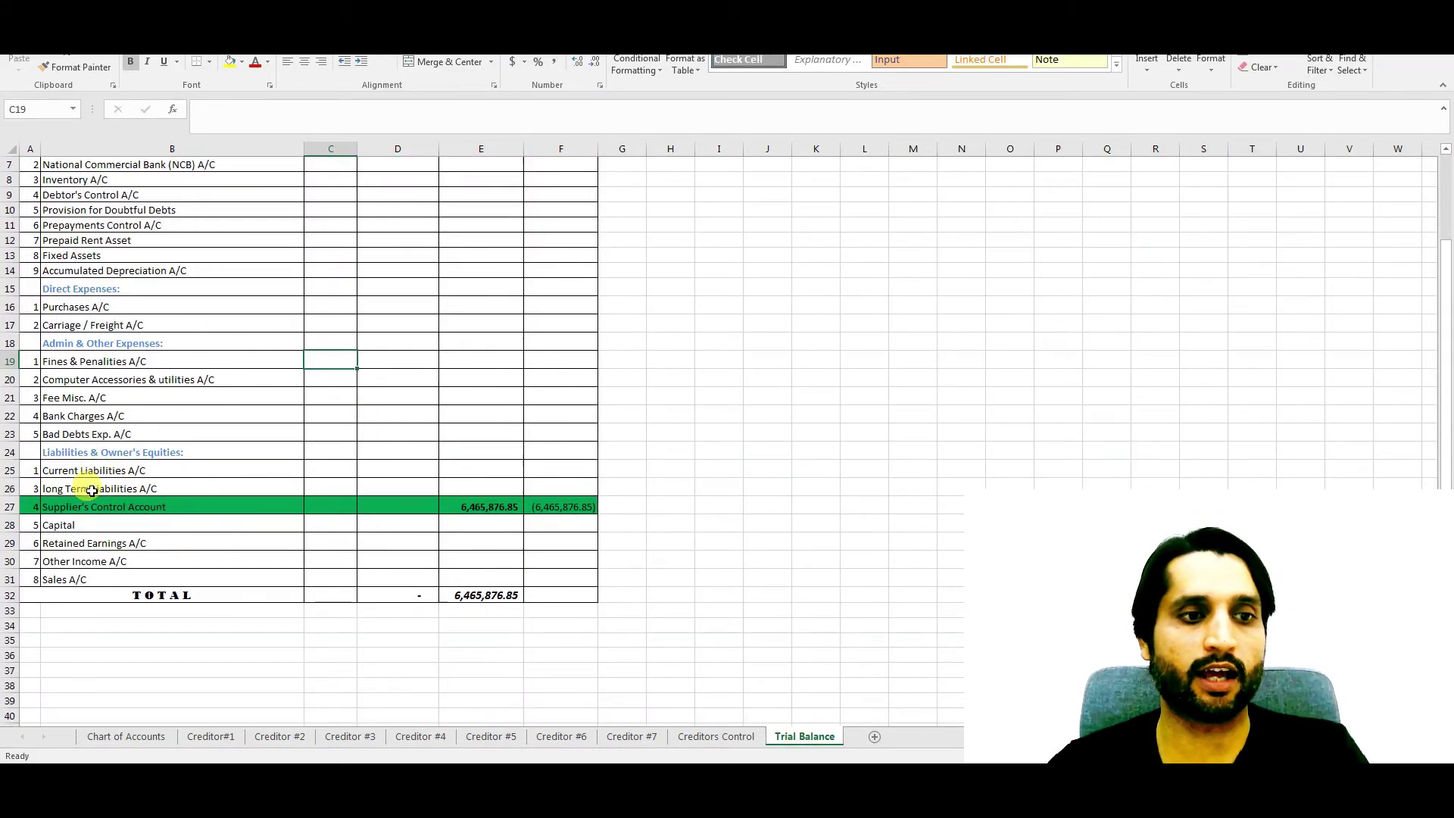
click(9, 506)
scroll(484, 515, up, 2)
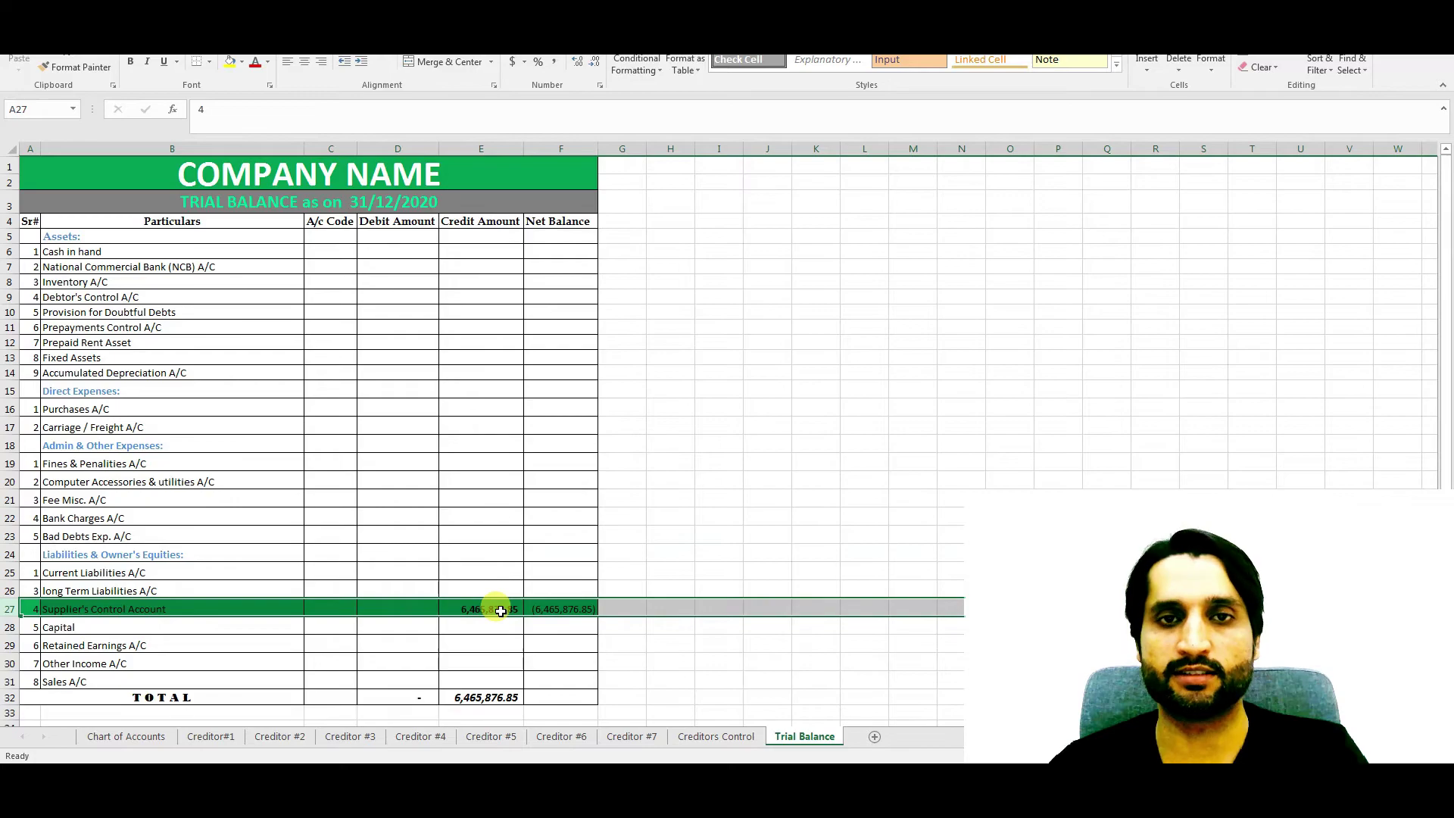
click(712, 736)
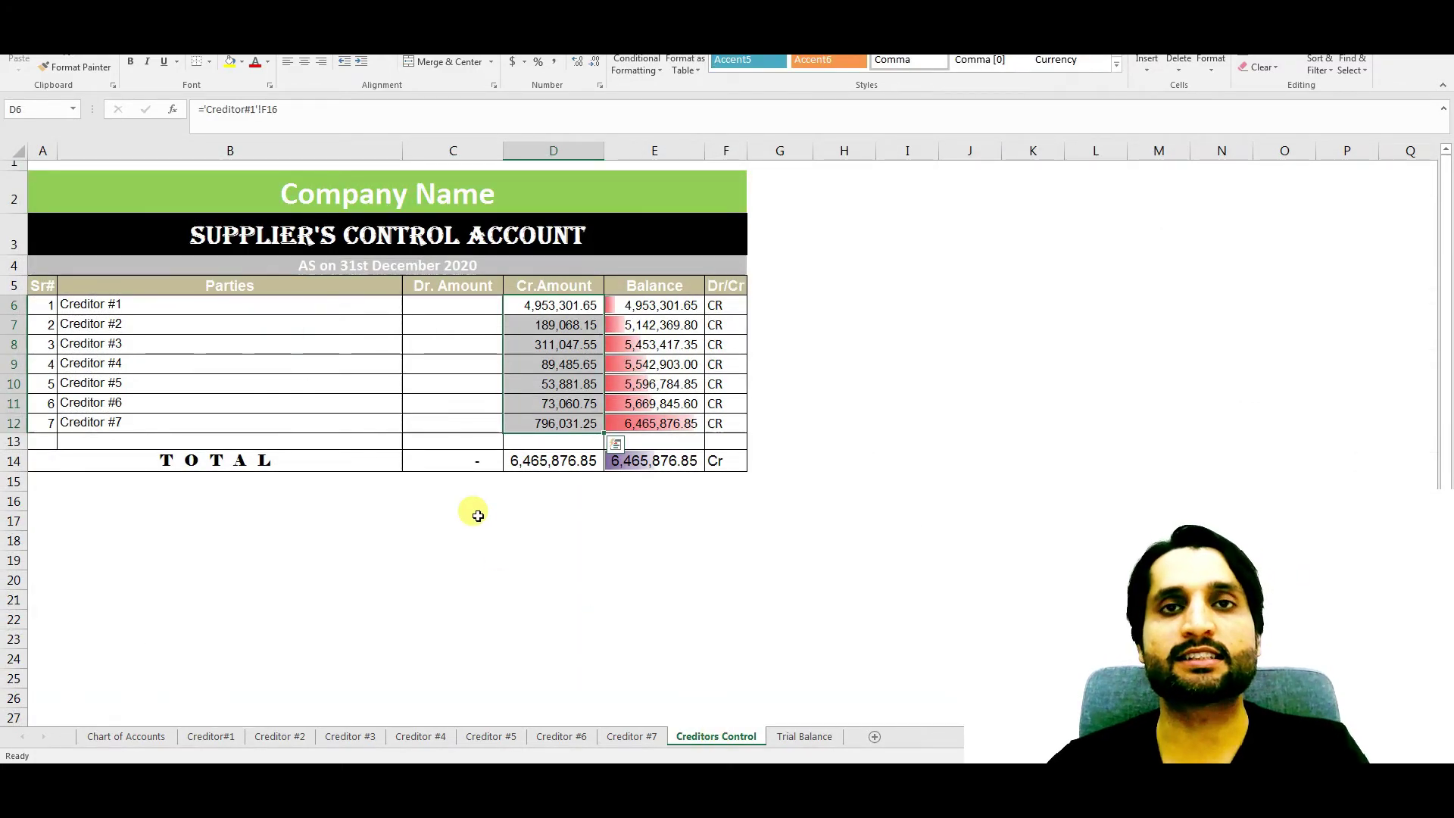